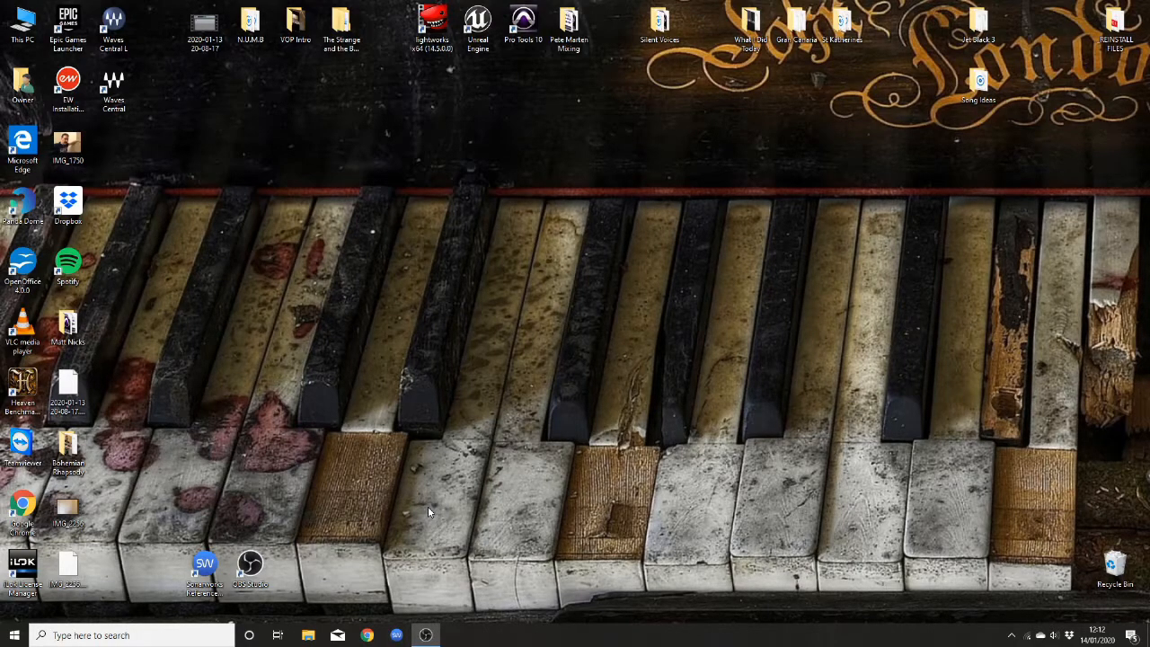
# Step: Open the Chrome browser and go to the Audacity website at audacityteam.org
pyautogui.click(367, 635)
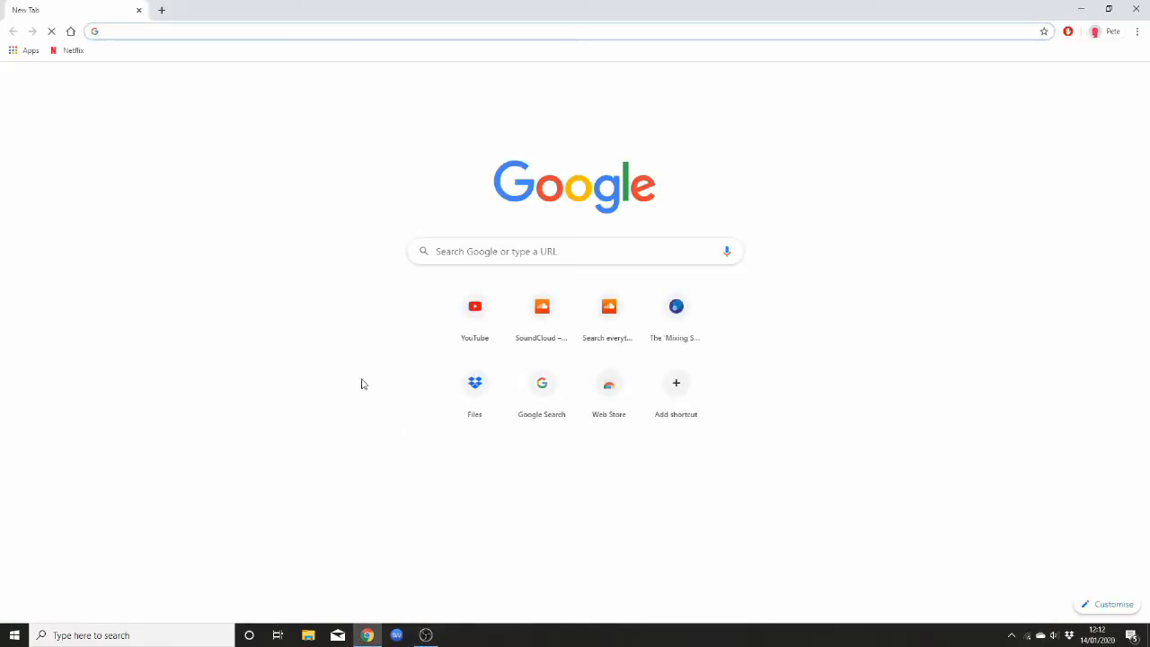
pyautogui.click(137, 32)
pyautogui.write('audicity')
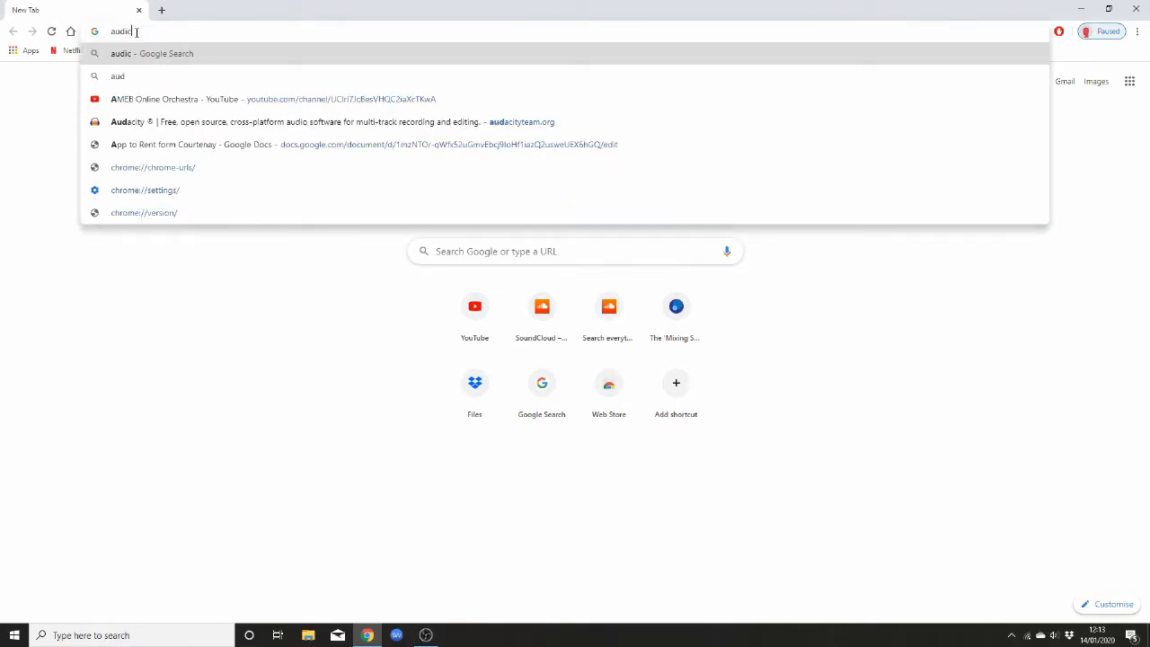
pyautogui.press('BackSpace')
pyautogui.press('BackSpace')
pyautogui.press('BackSpace')
pyautogui.press('BackSpace')
pyautogui.write('acity')
pyautogui.press('Return')
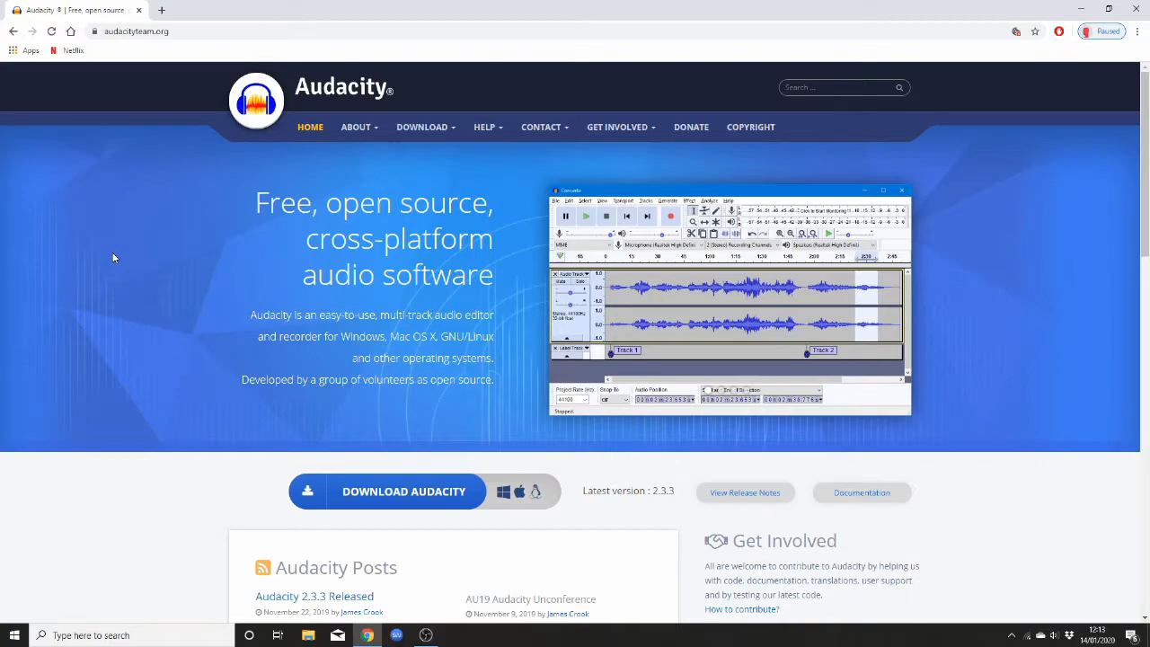
# Step: Download the Audacity 2.3.3 Windows installer from FossHub through the site's Windows download page
pyautogui.moveTo(439, 130)
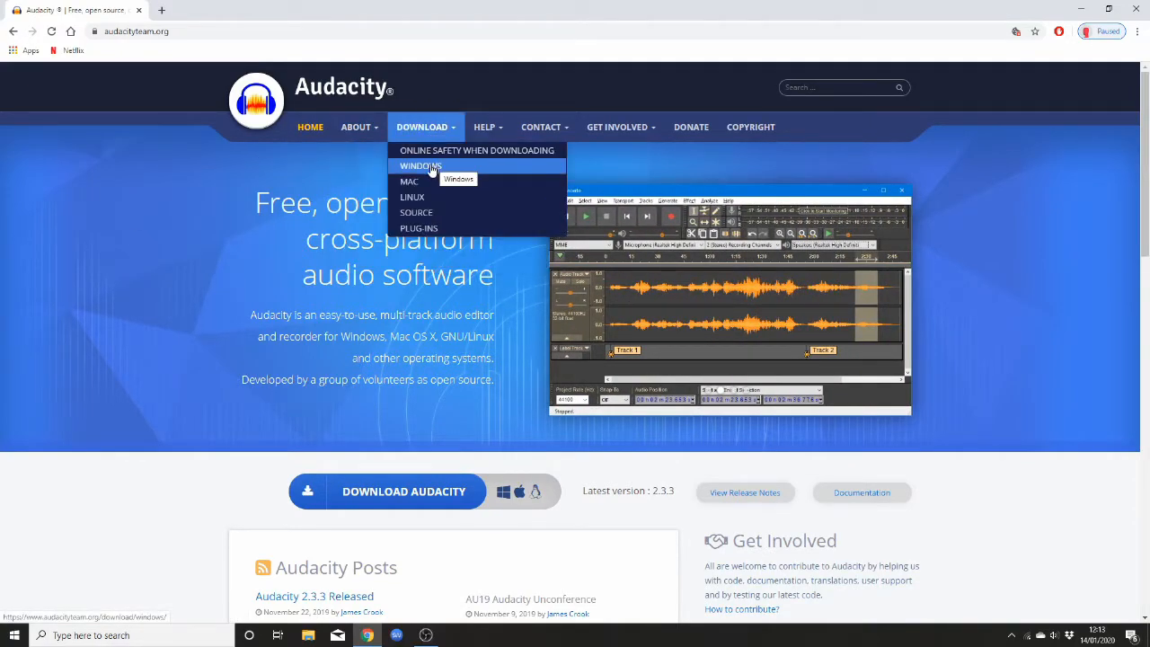
pyautogui.click(431, 169)
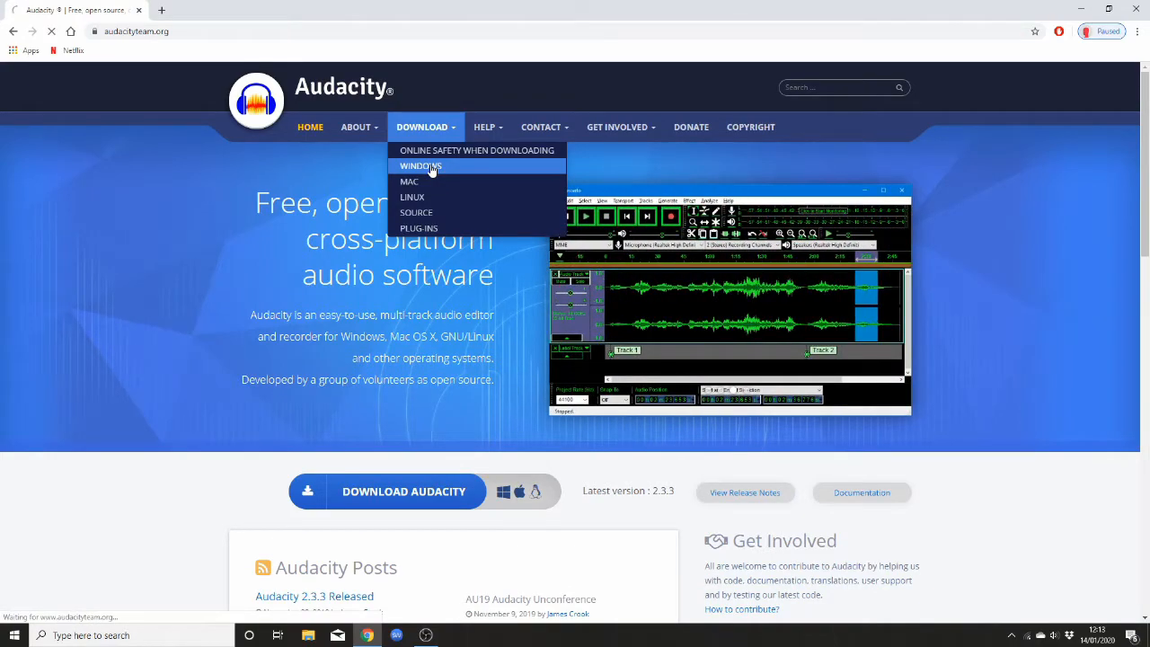
pyautogui.scroll(-1, 296, 265)
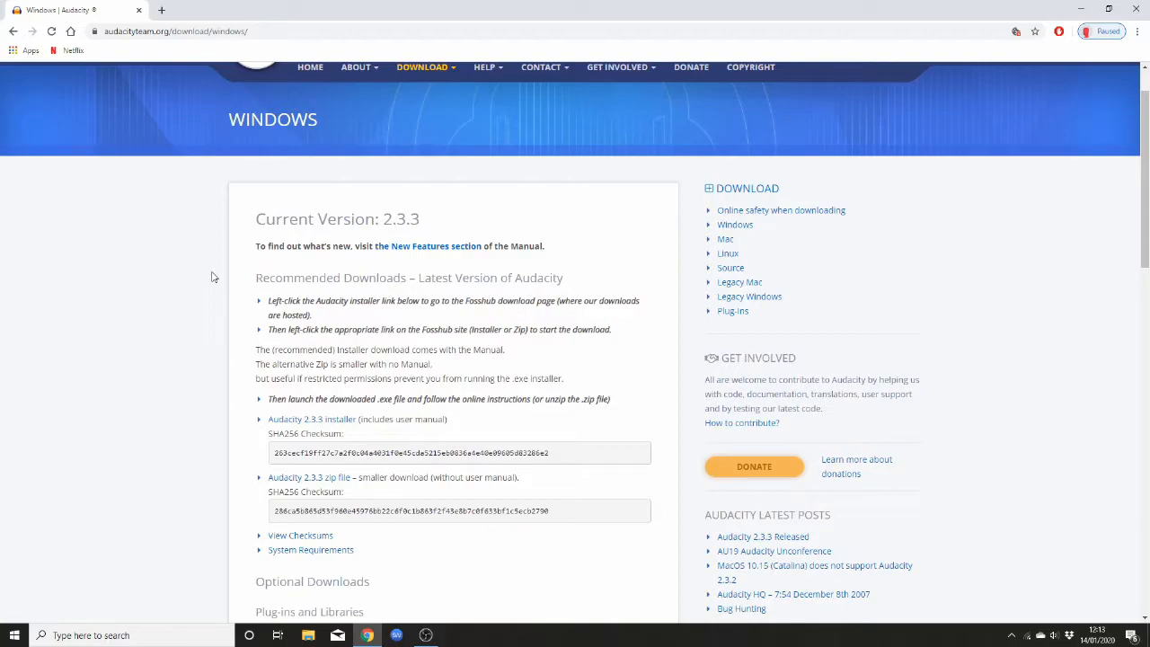
pyautogui.click(308, 422)
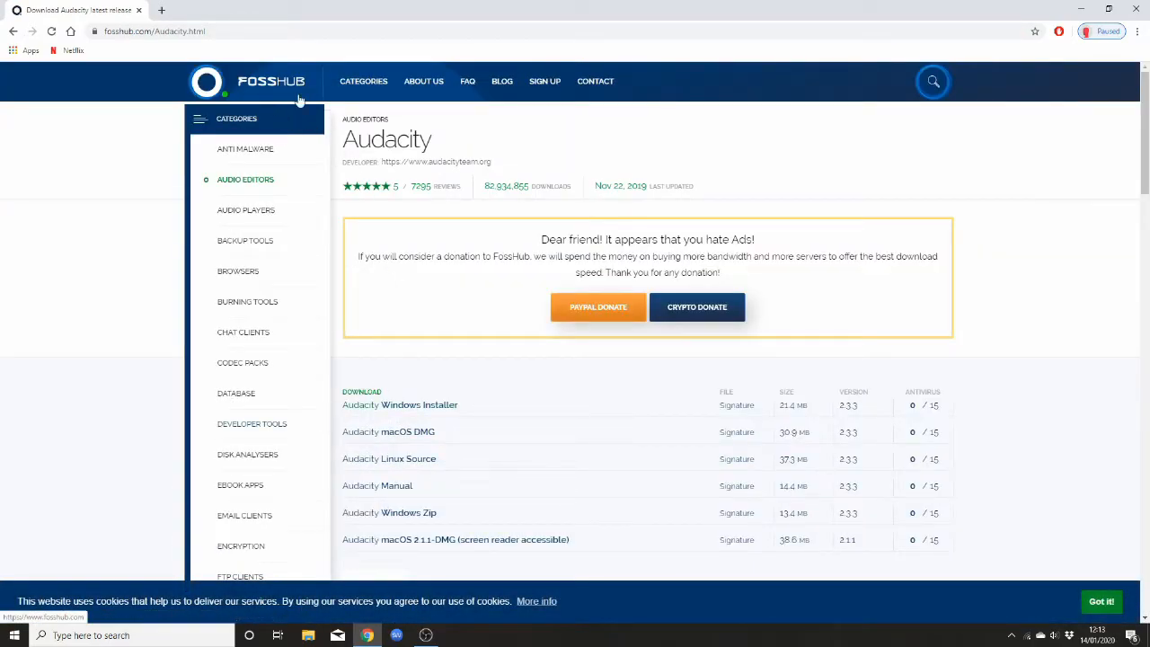
pyautogui.click(428, 409)
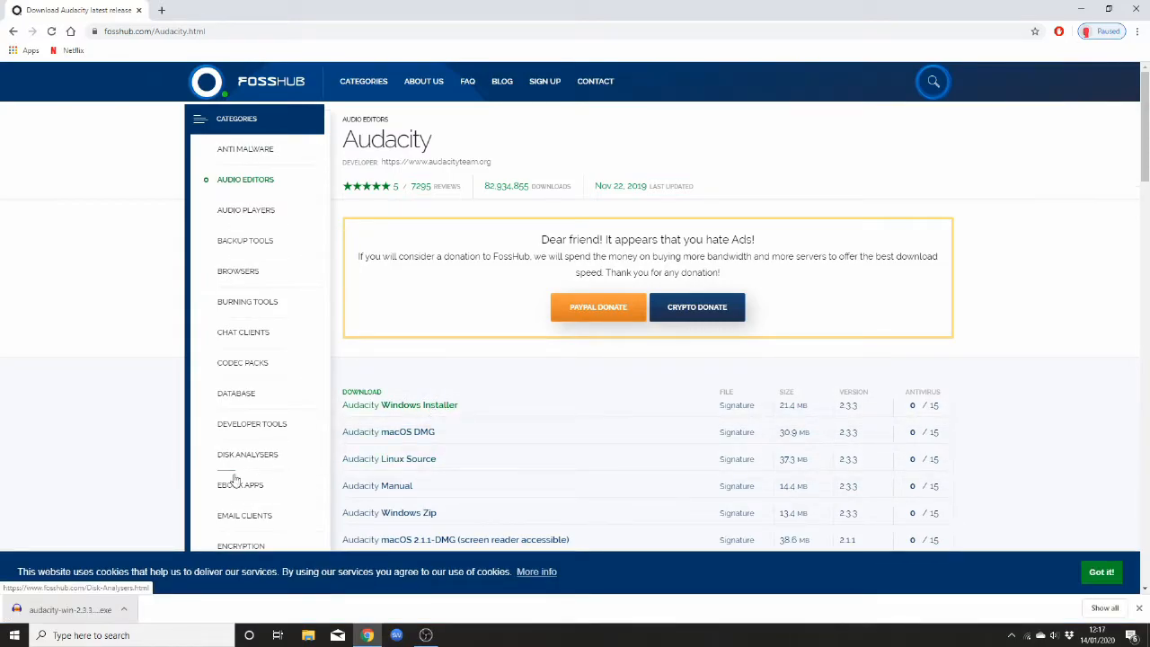
# Step: Run the downloaded installer in English, accepting the default Program Files (x86) destination and the desktop shortcut
pyautogui.click(82, 611)
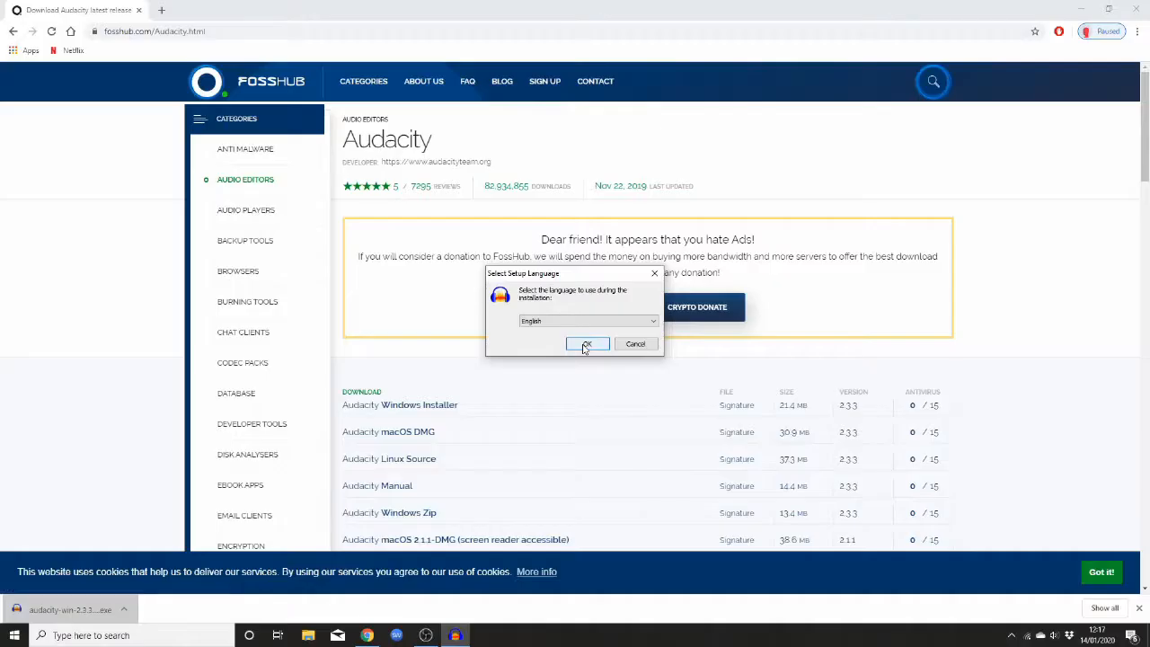
pyautogui.click(586, 345)
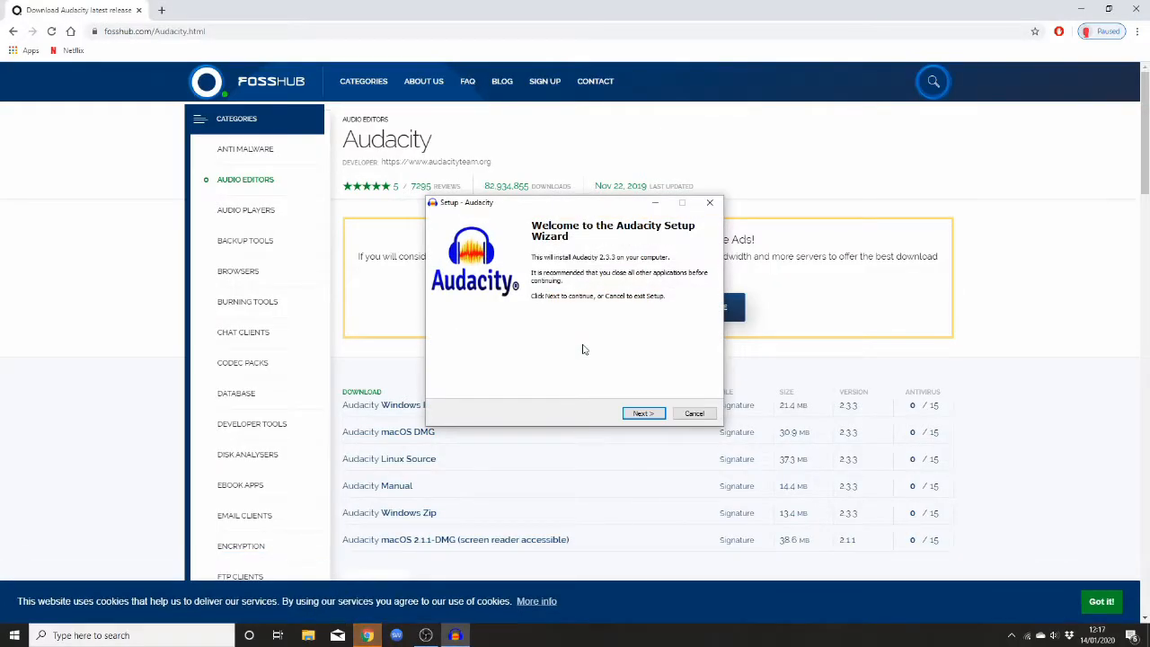
pyautogui.click(641, 413)
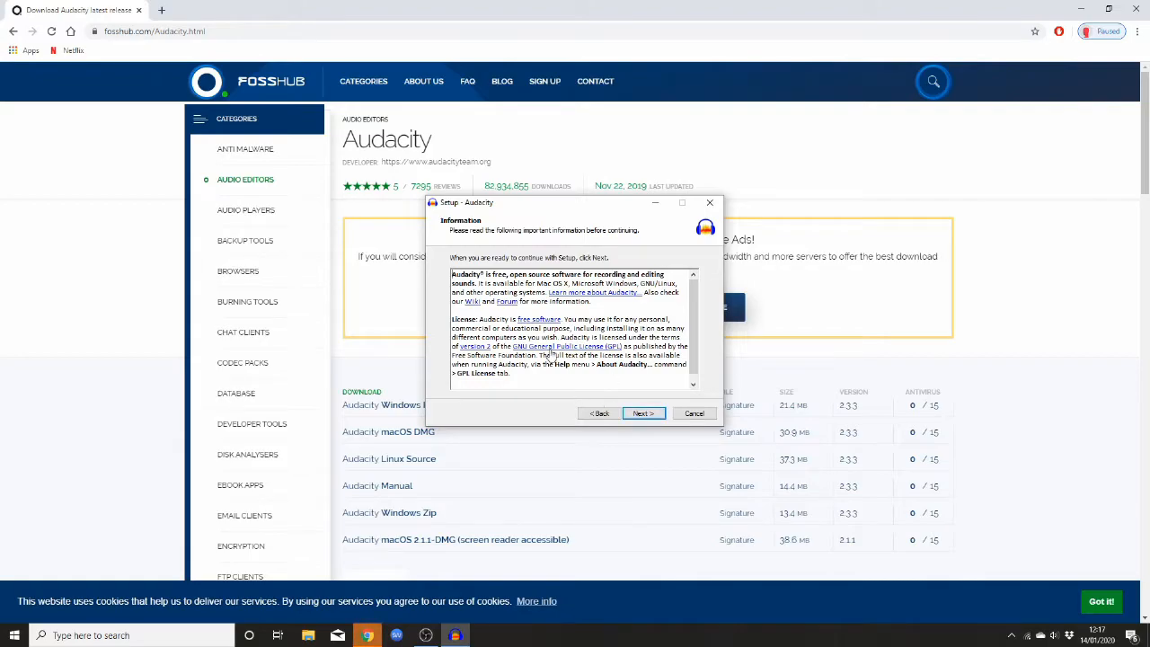
pyautogui.click(641, 414)
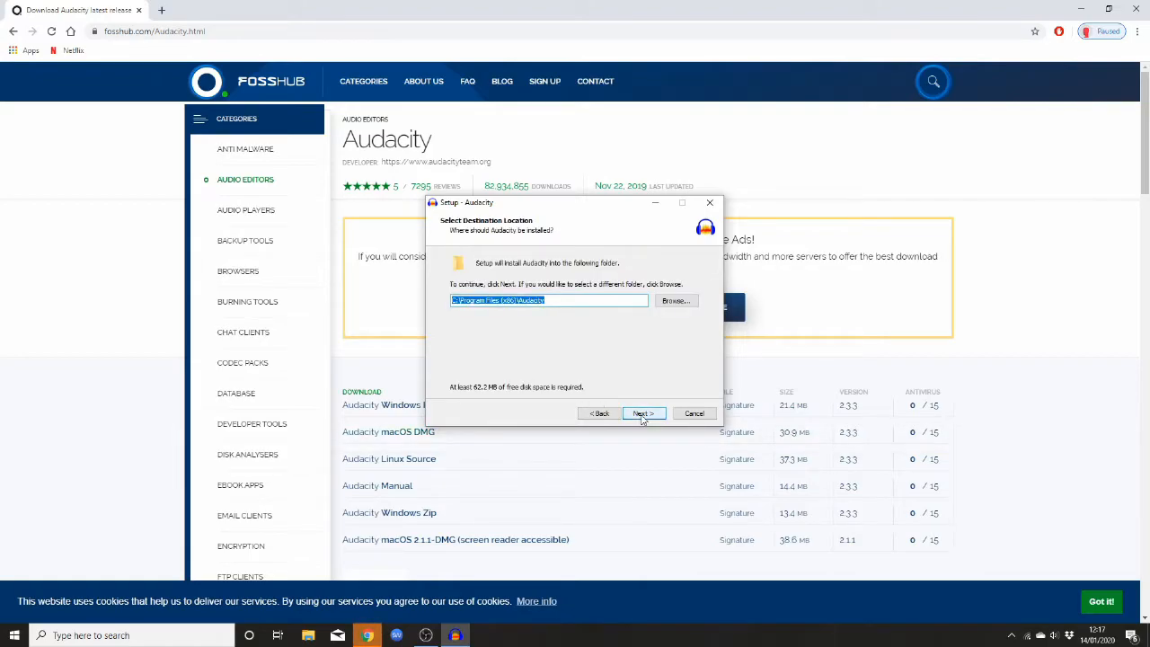
pyautogui.click(643, 418)
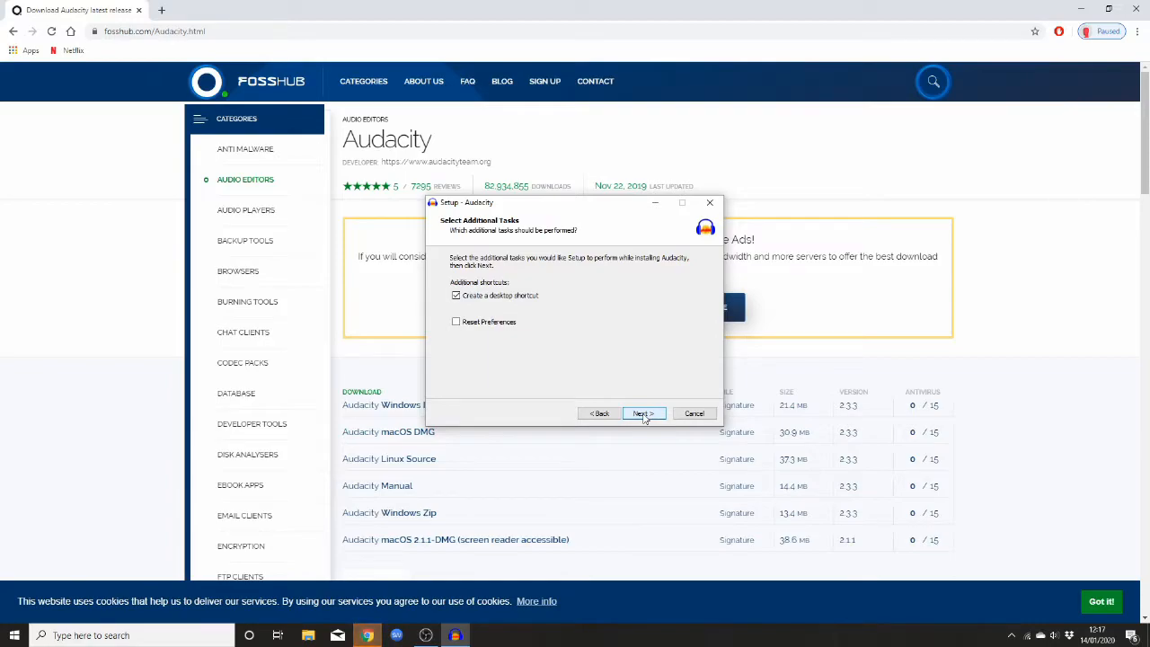
pyautogui.click(643, 414)
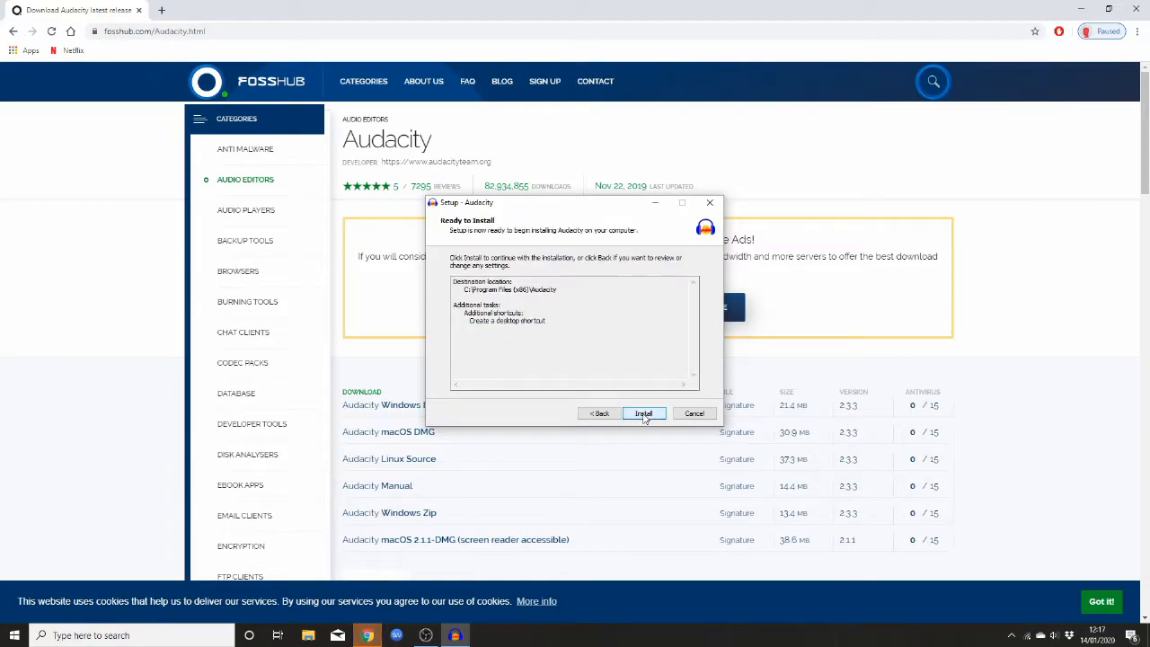
# Step: Install Audacity, finish setup with Launch Audacity enabled, and dismiss the welcome window
pyautogui.click(643, 414)
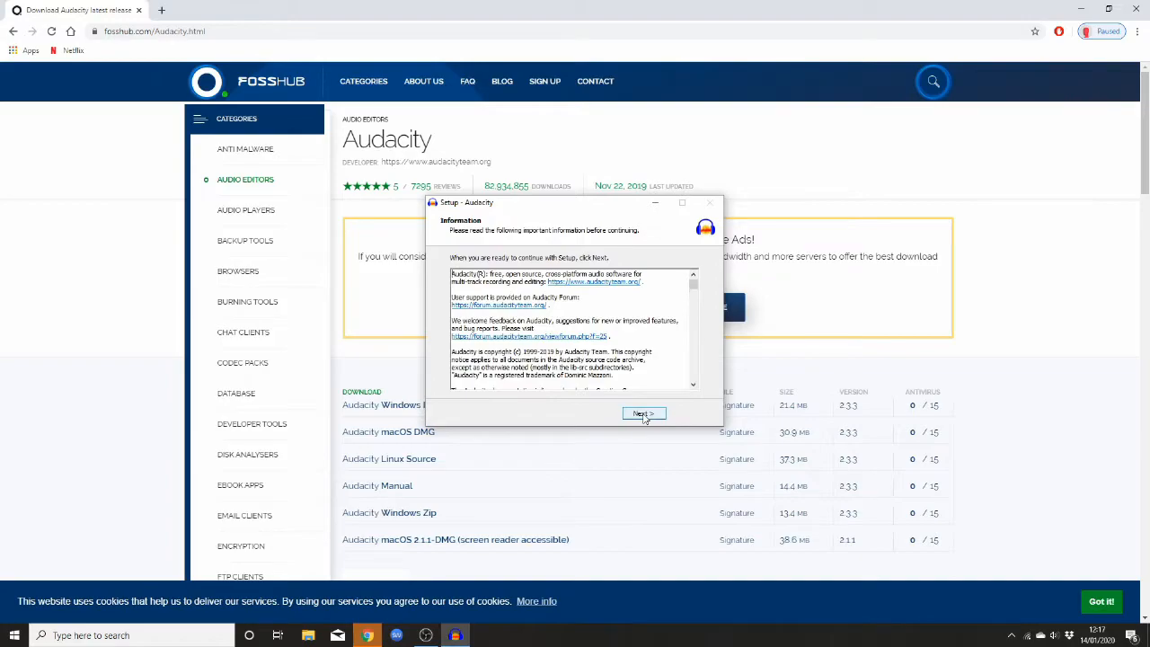
pyautogui.click(643, 414)
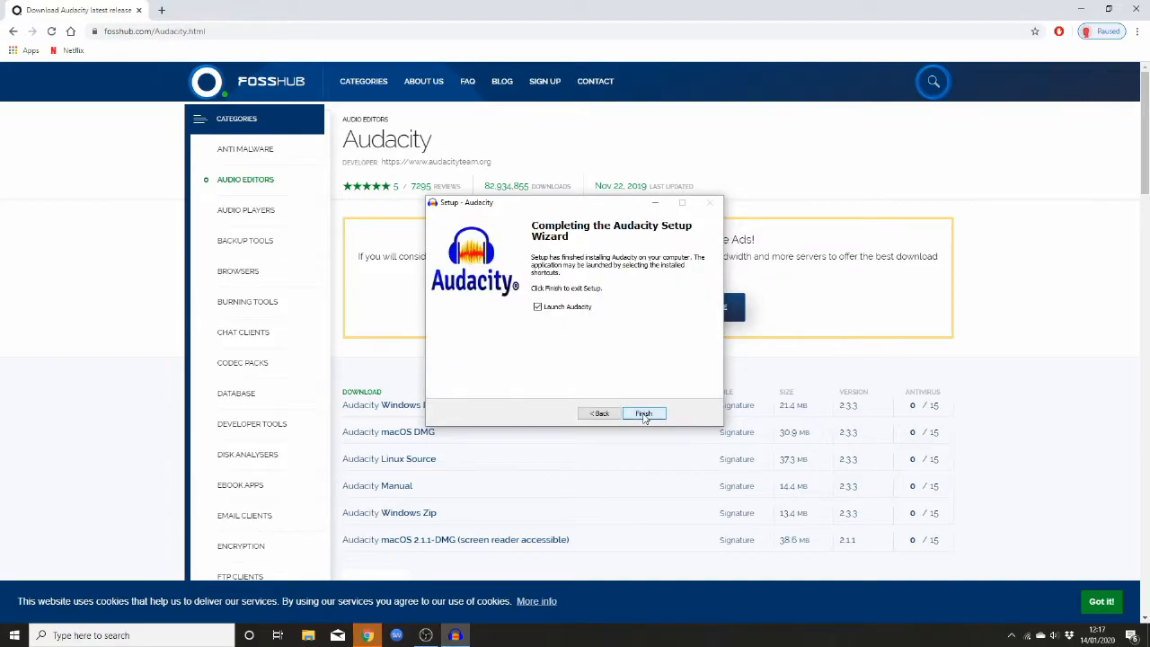
pyautogui.click(645, 414)
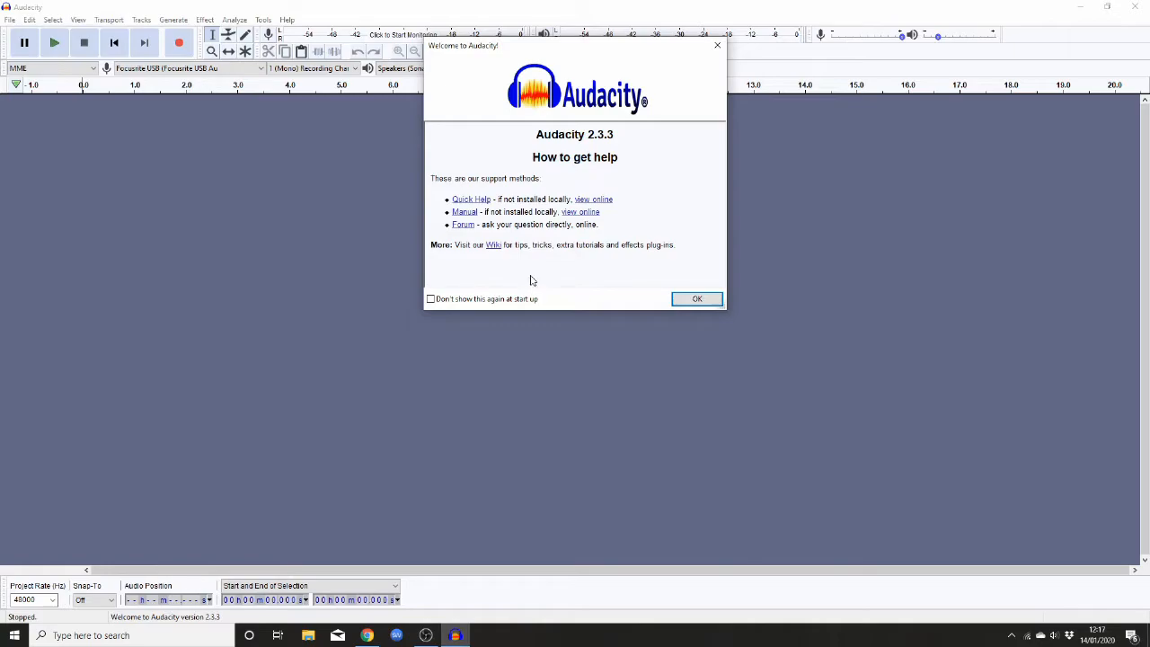
pyautogui.click(697, 300)
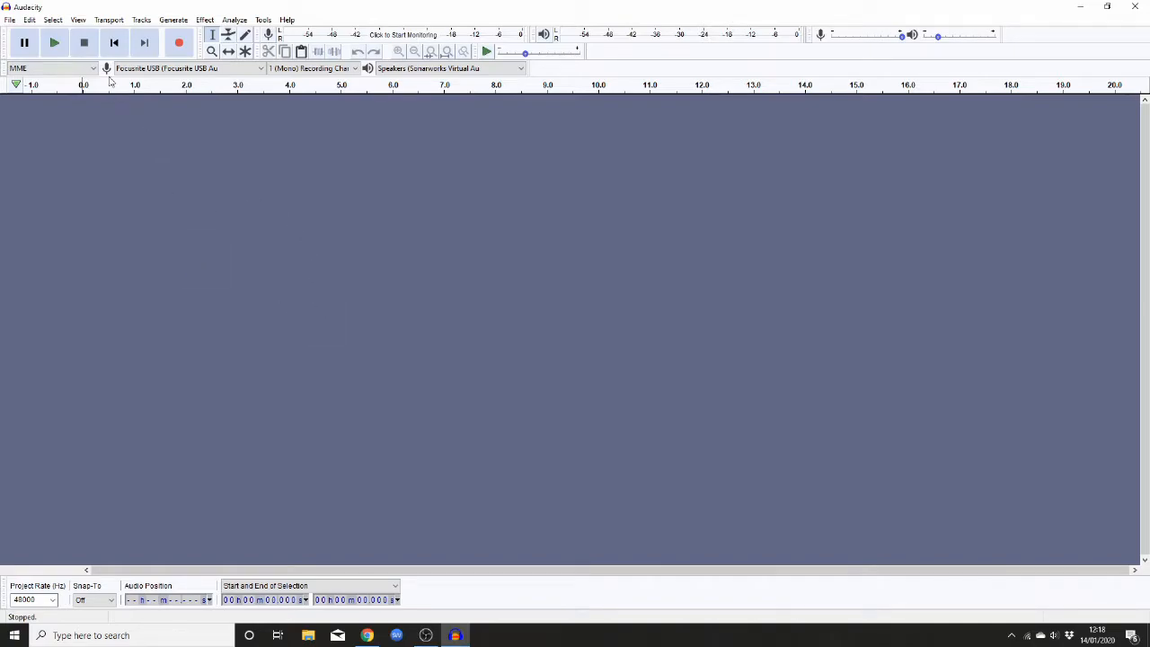
# Step: Check the playback and recording devices, recording channels and default sample rate and format in the preferences
pyautogui.click(29, 20)
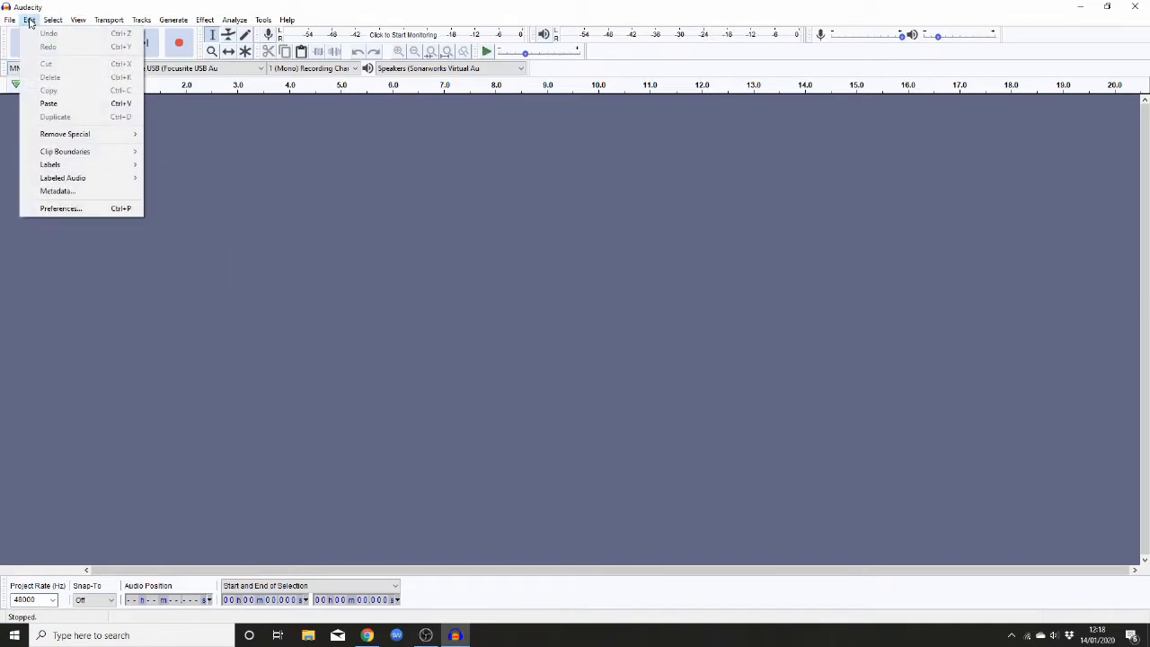
pyautogui.click(75, 208)
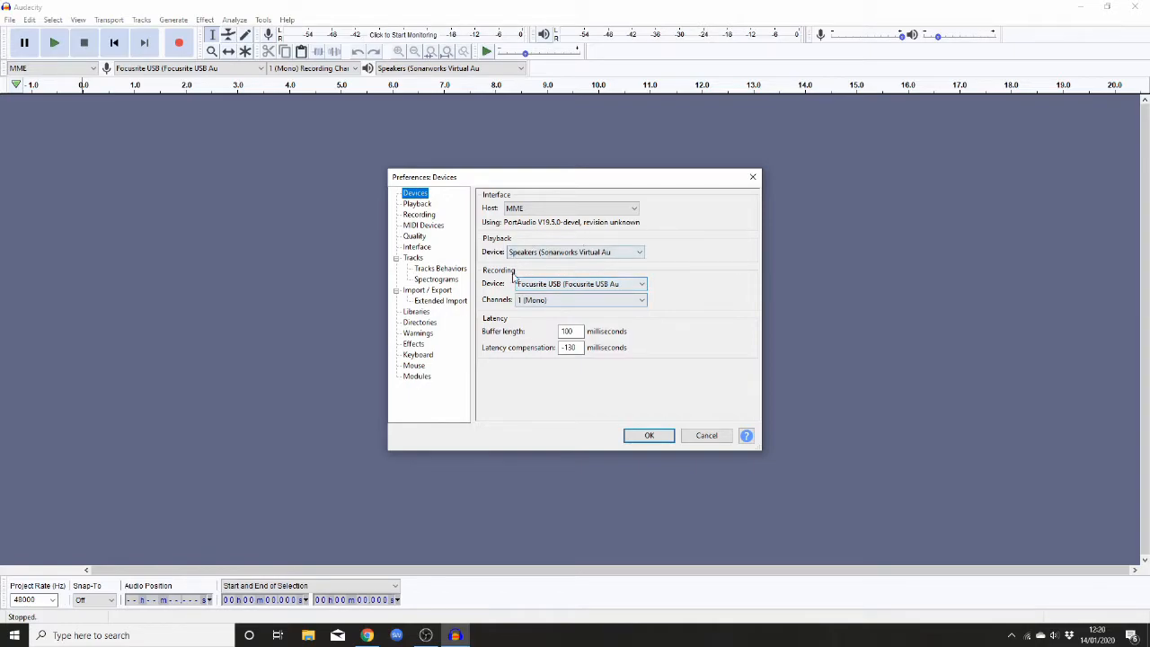
pyautogui.hotkey('shift', 'Tab')
pyautogui.press('Tab')
pyautogui.press('Tab')
pyautogui.click(413, 237)
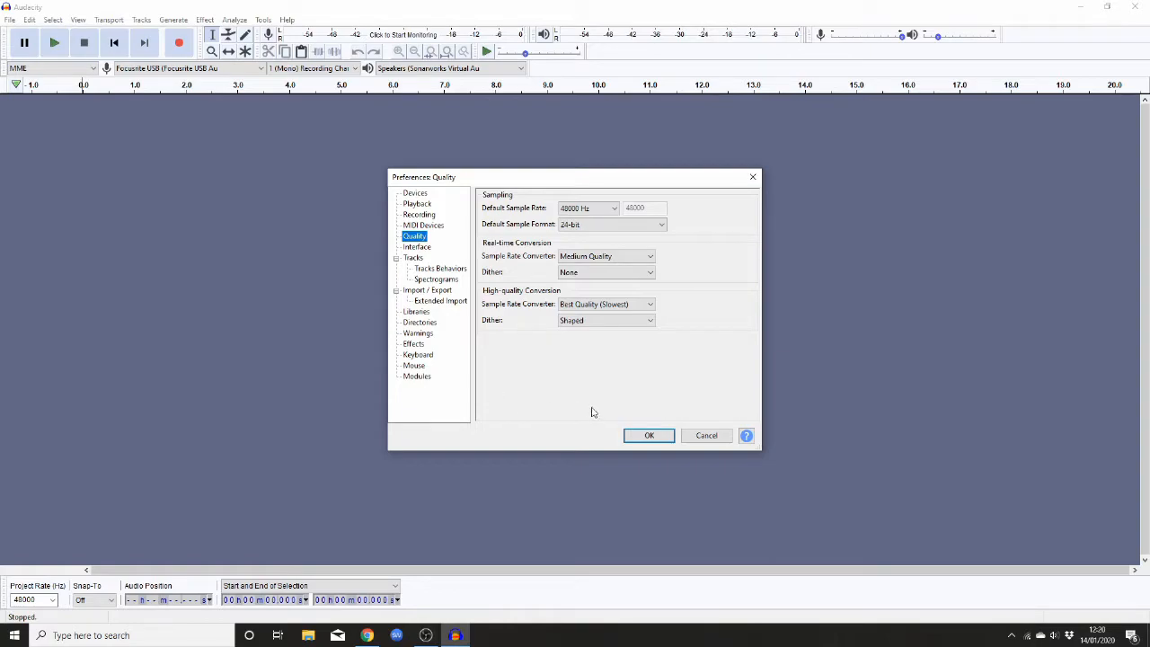
pyautogui.click(649, 438)
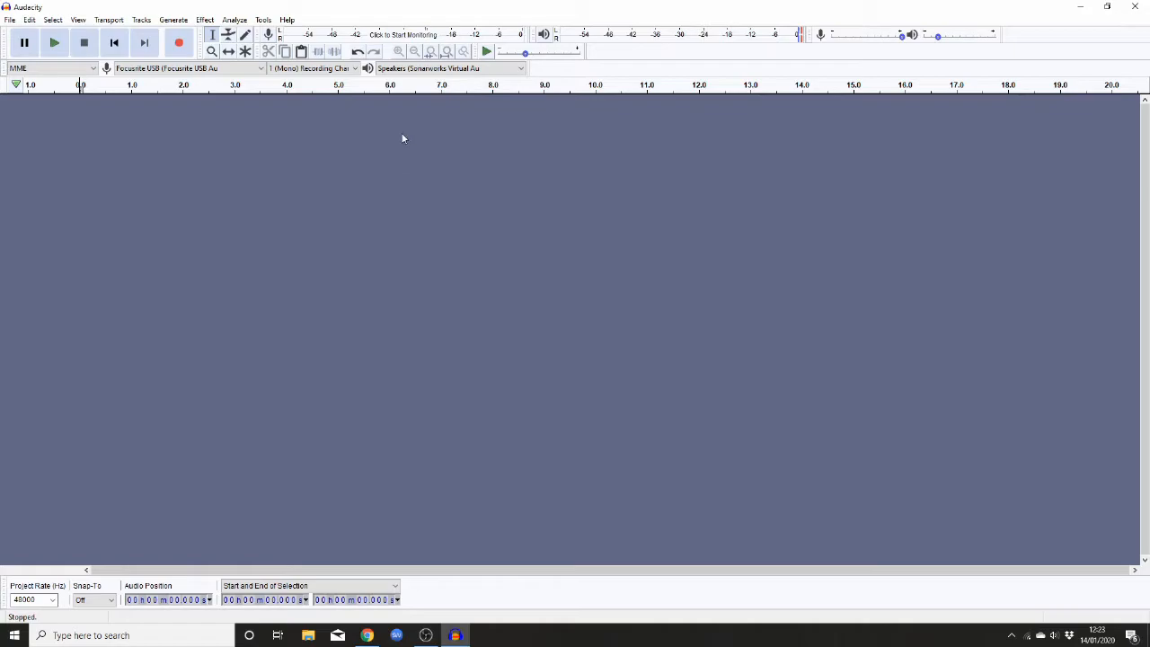
# Step: Monitor the microphone input level, and record a mono test track about 22.6 seconds long
pyautogui.click(402, 38)
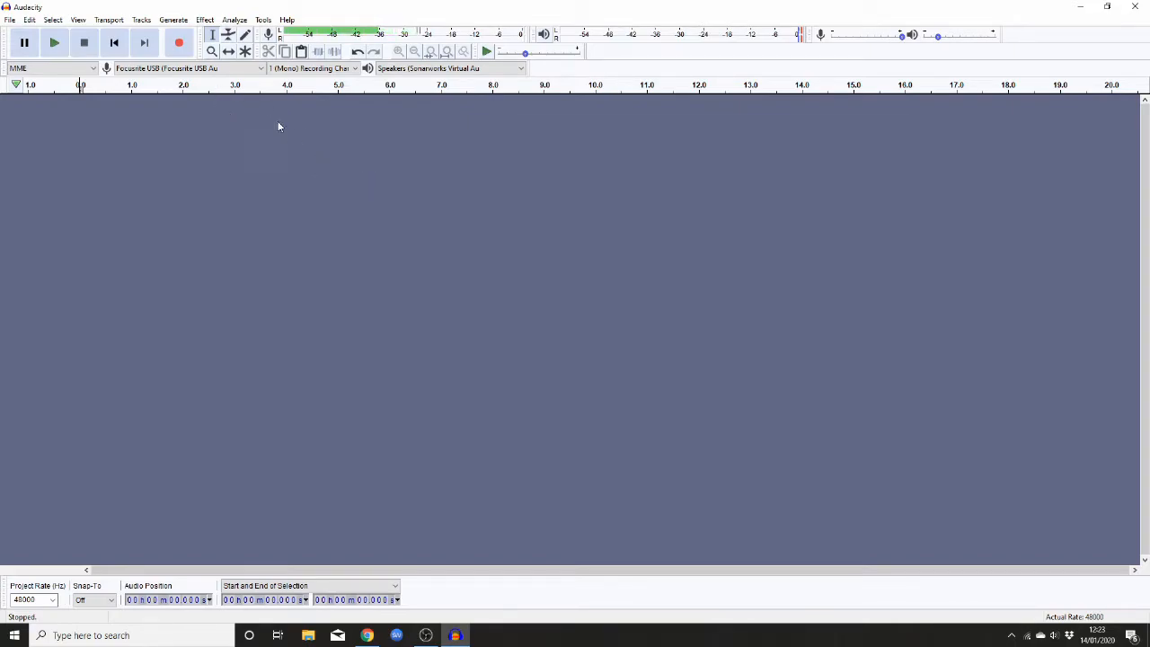
pyautogui.click(179, 43)
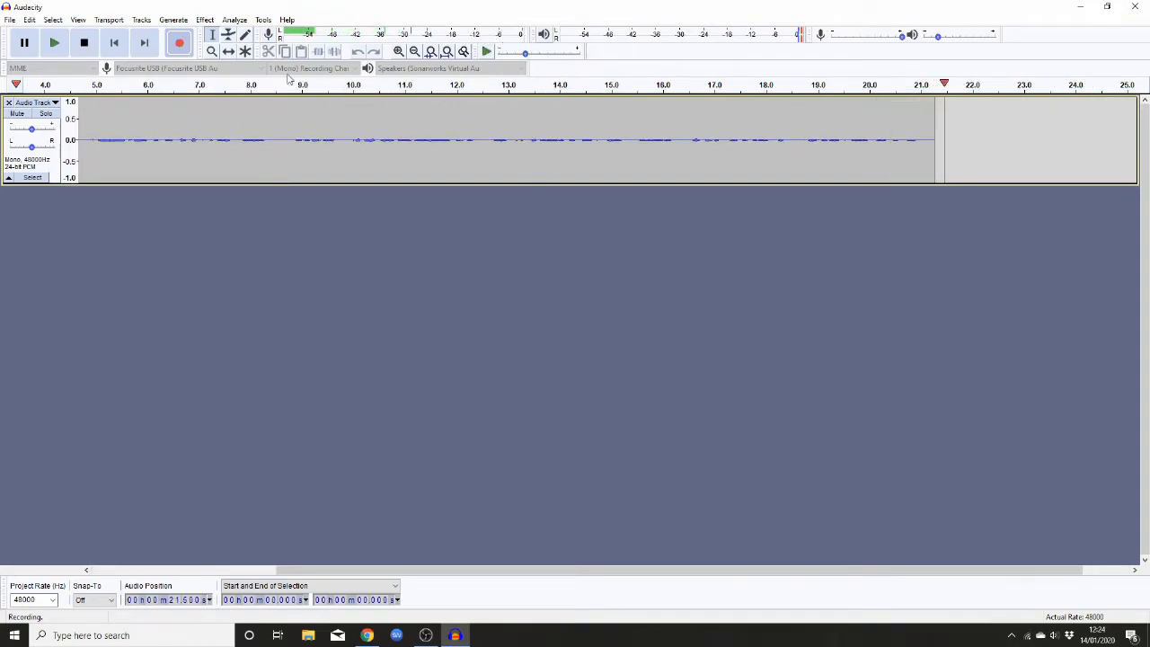
pyautogui.click(84, 42)
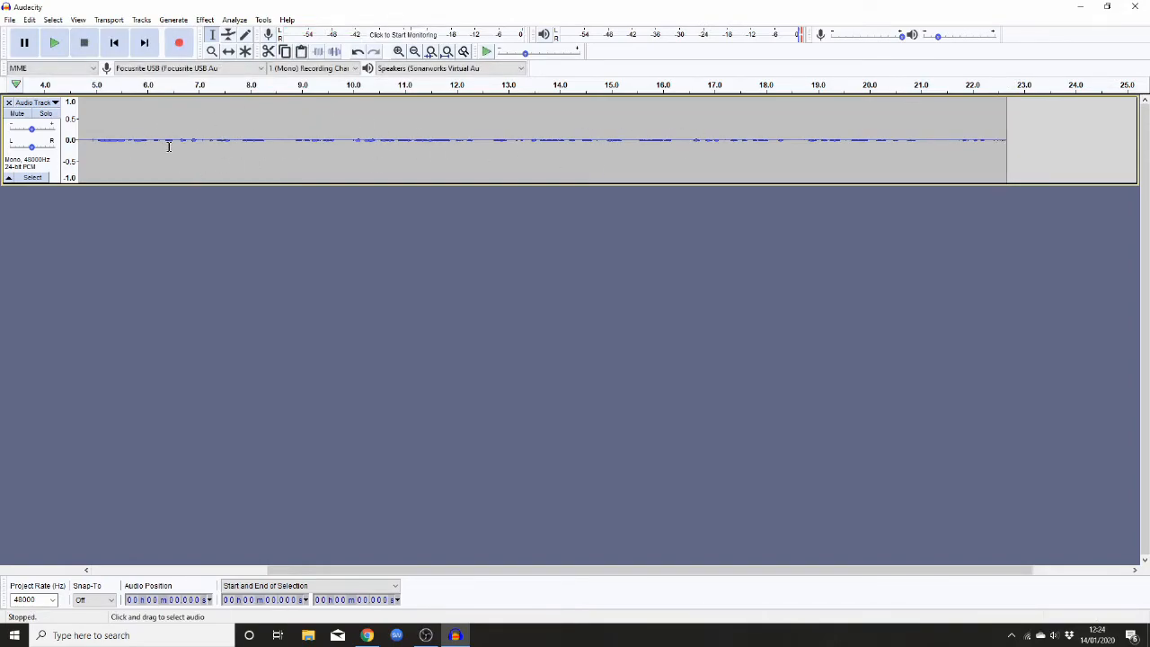
pyautogui.hscroll(3, 274, 137)
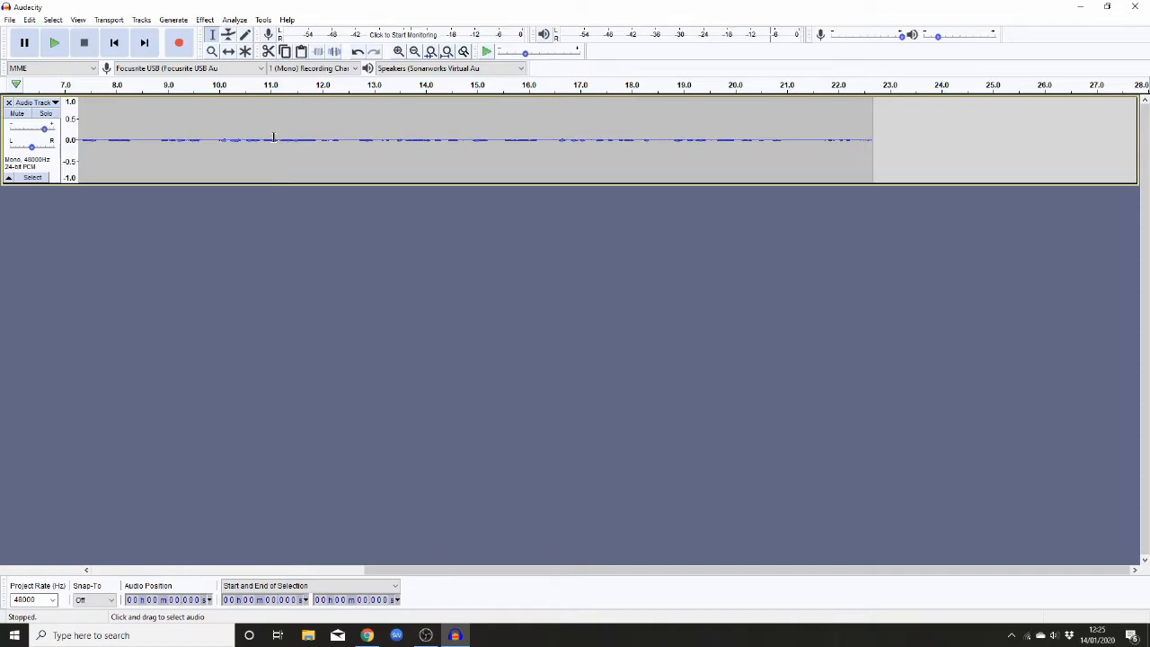
# Step: Start exporting the recording as WAV and choose the Desktop as the save location
pyautogui.click(17, 21)
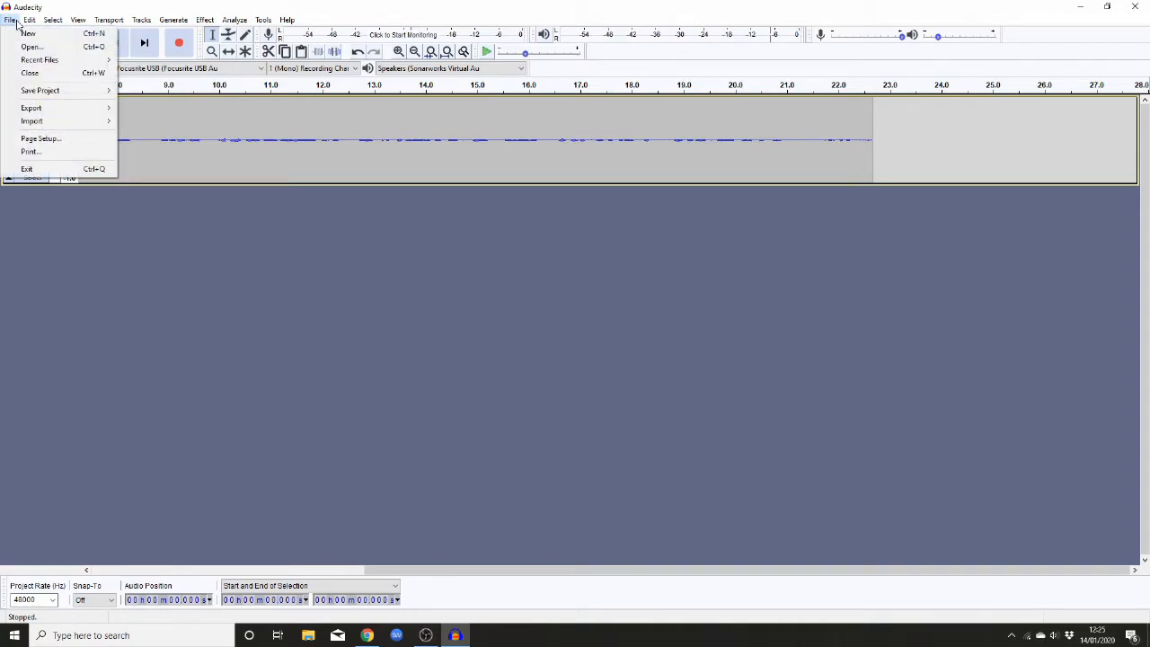
pyautogui.moveTo(67, 108)
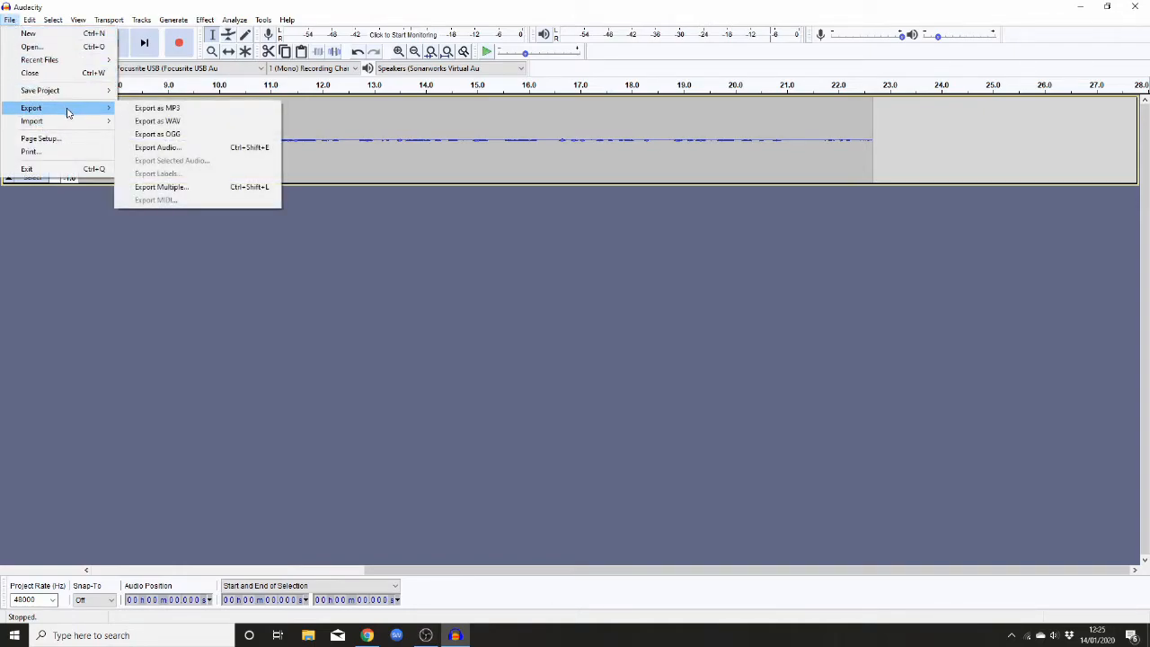
pyautogui.click(178, 126)
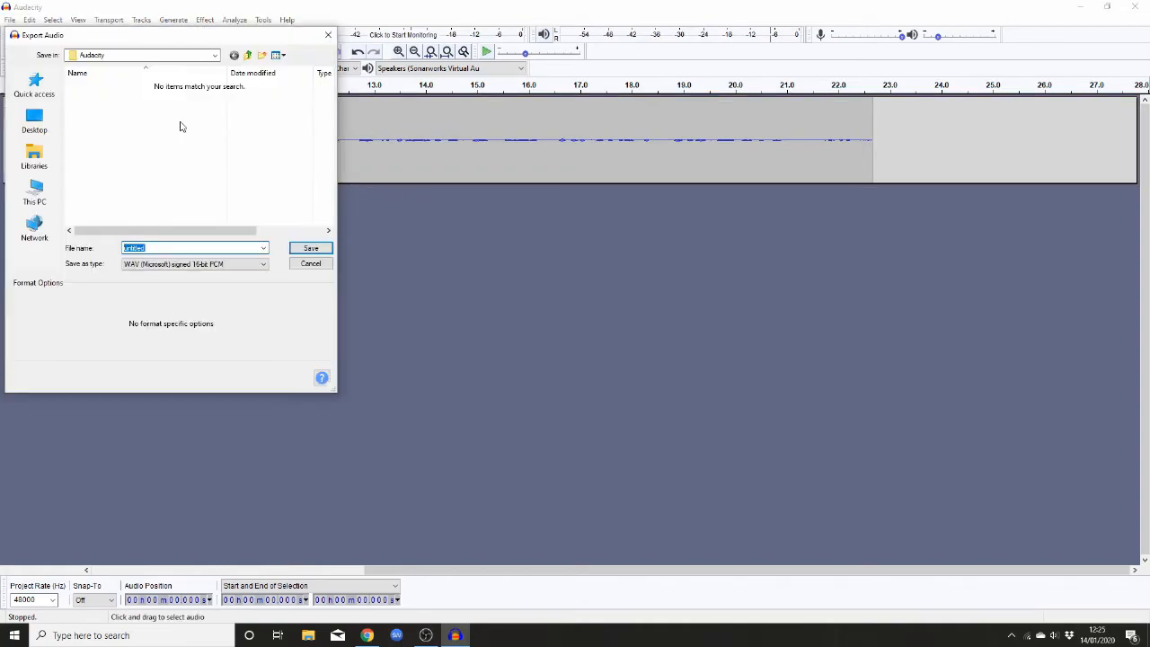
pyautogui.click(247, 54)
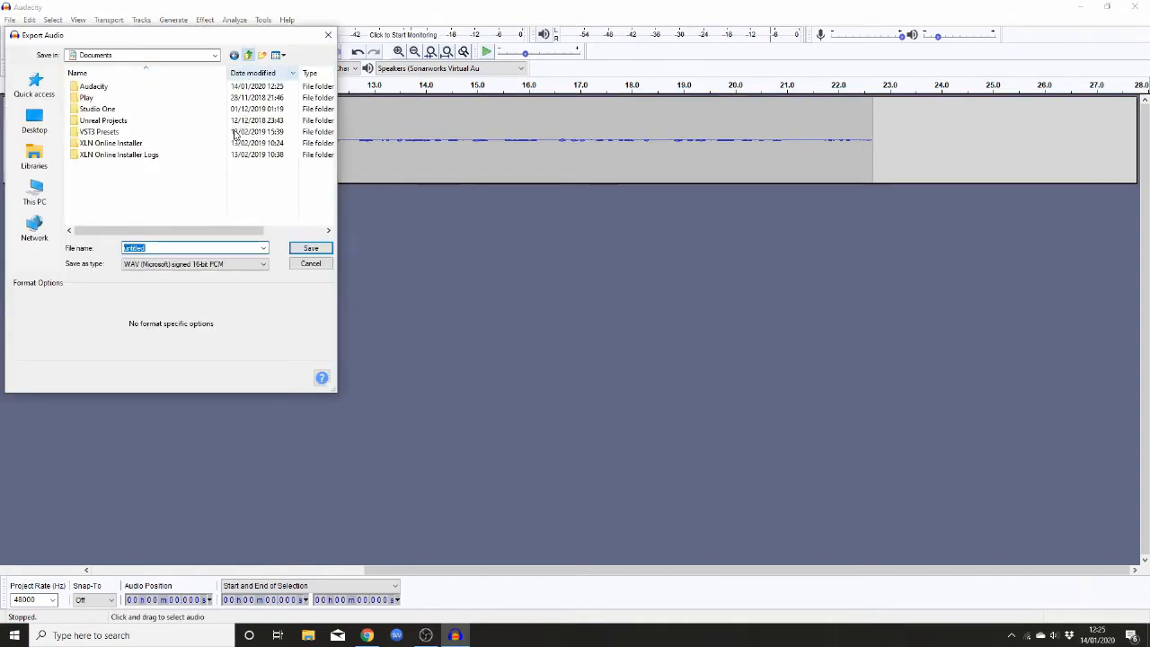
pyautogui.click(247, 55)
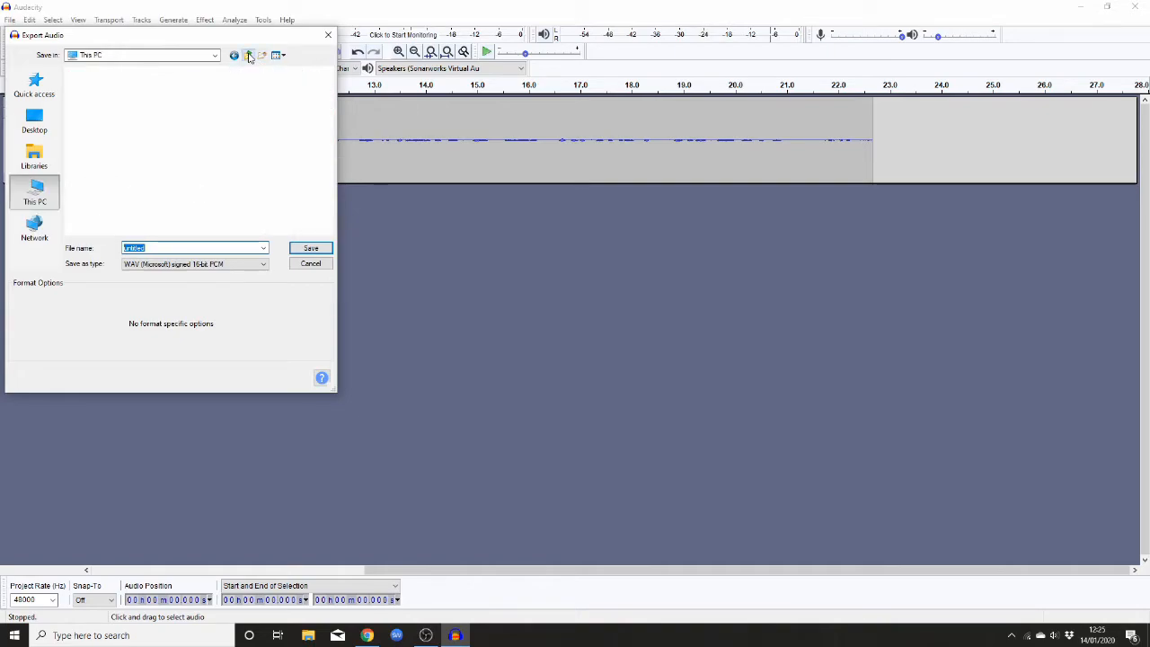
pyautogui.click(34, 121)
# Step: Name the export "Audacit Test" and save it as 16-bit PCM WAV with empty metadata tags
pyautogui.click(153, 247)
pyautogui.doubleClick(154, 247)
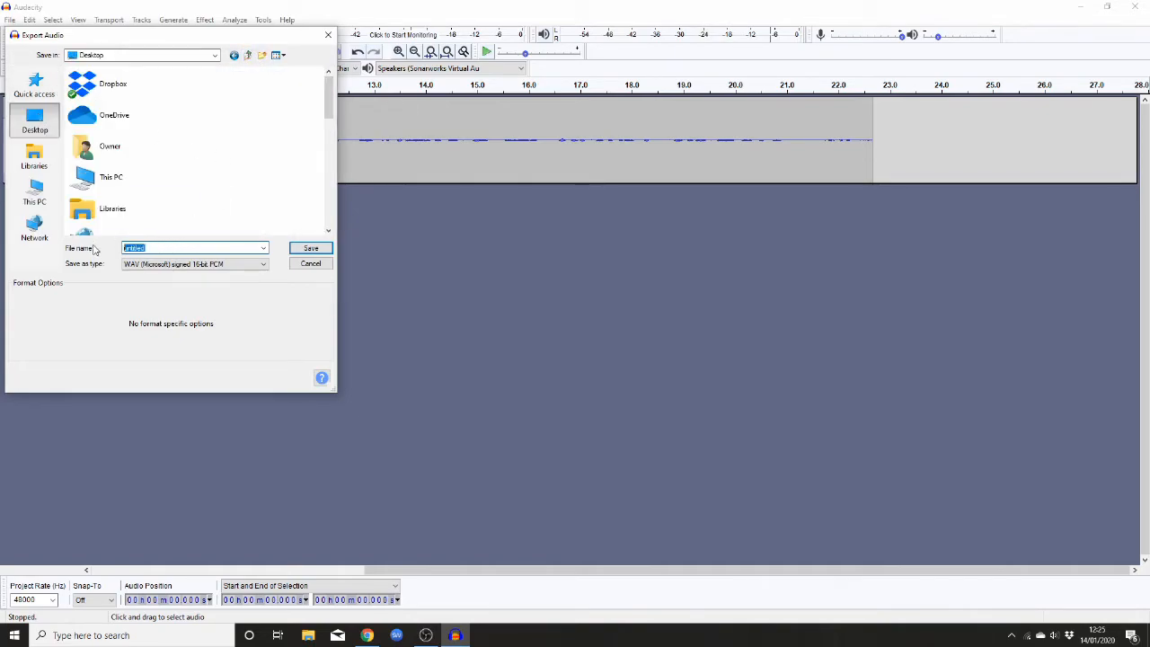
pyautogui.write('Au')
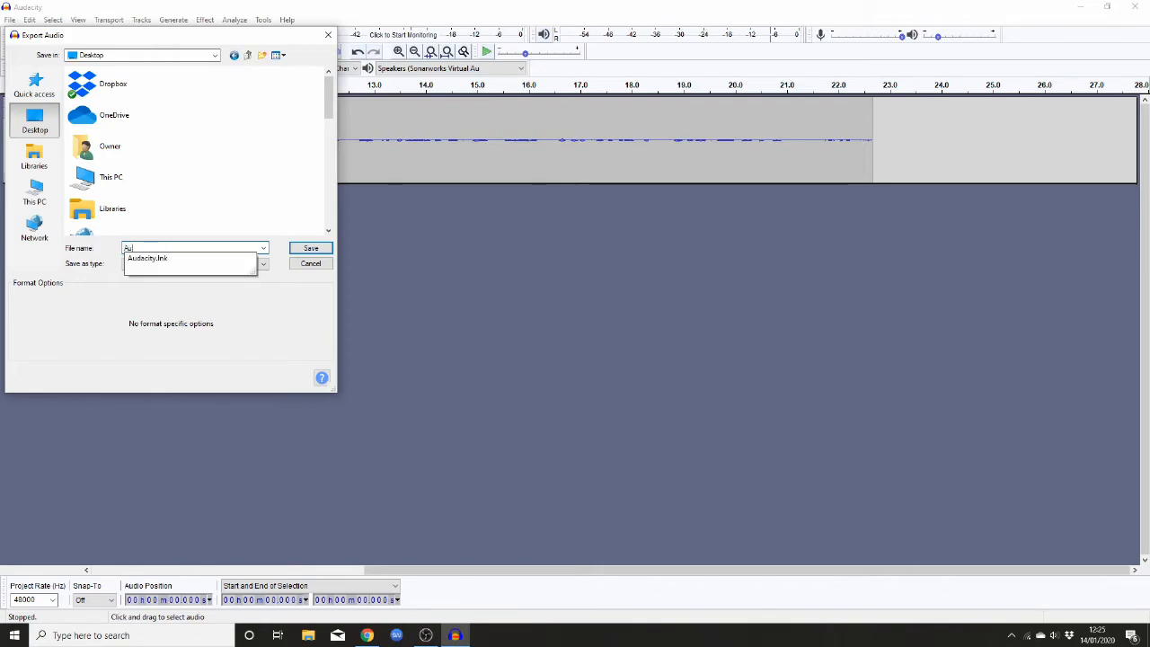
pyautogui.write('dacit Test')
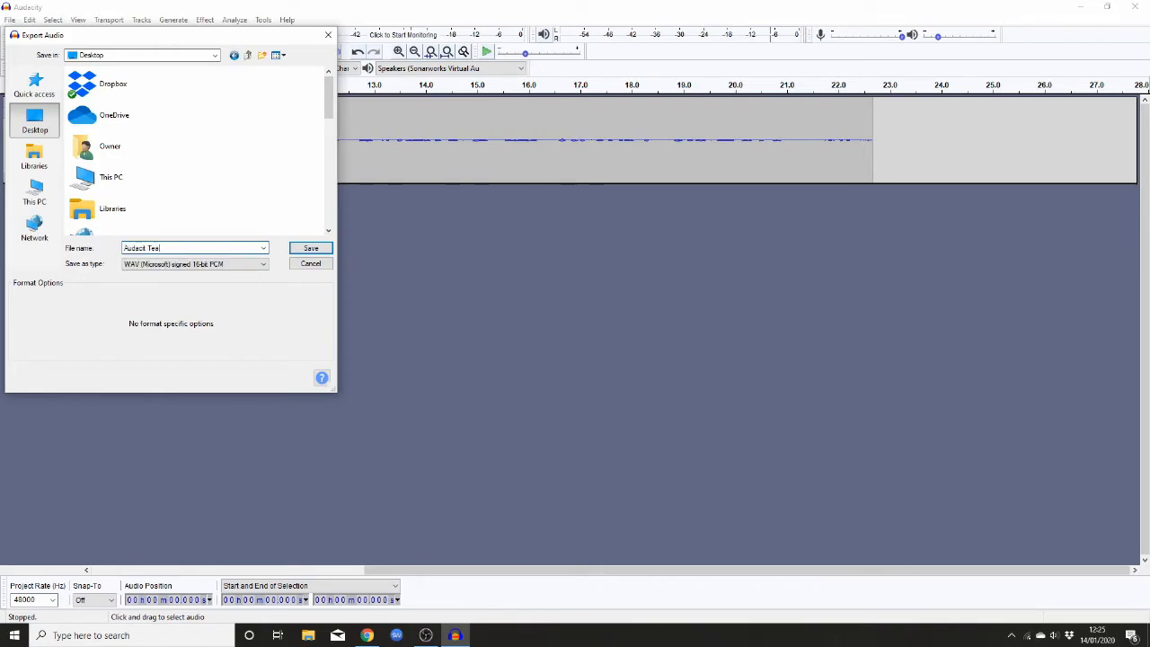
pyautogui.click(309, 249)
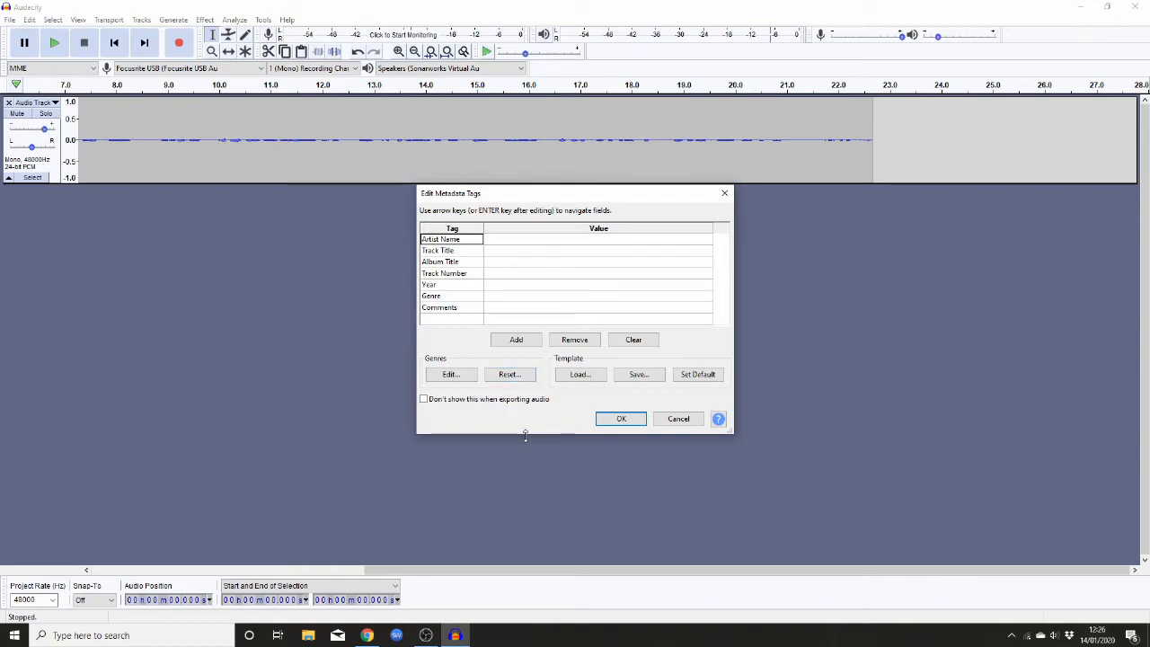
pyautogui.click(608, 423)
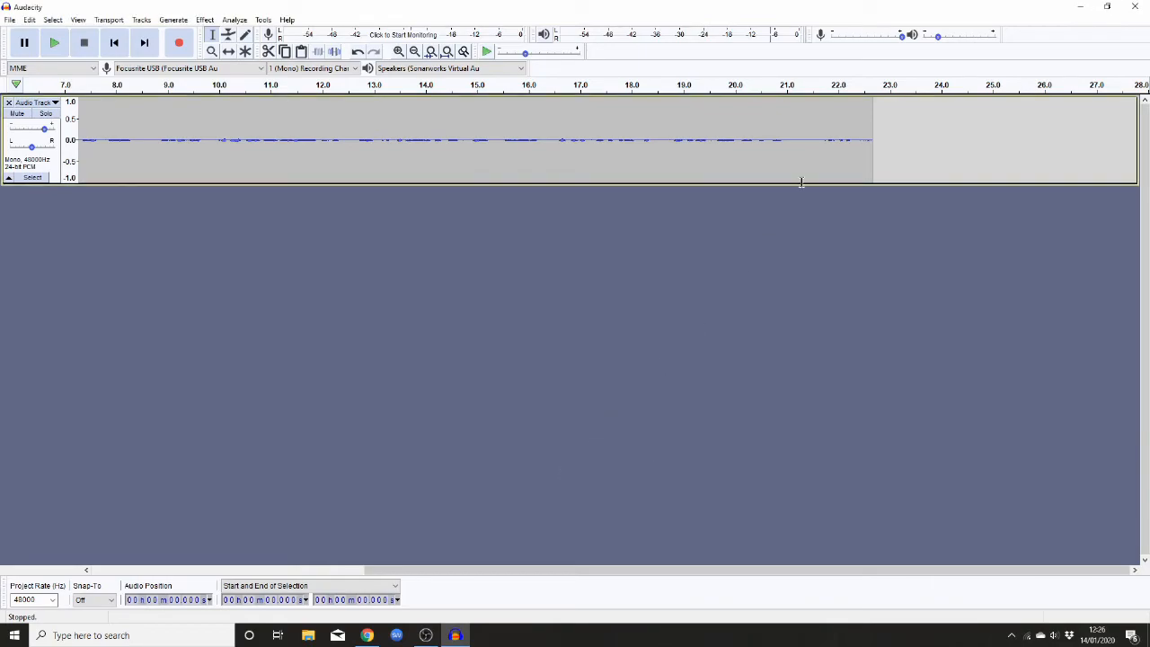
# Step: Minimize Audacity and the browser, and move the Audacit Test file to a clear spot on the desktop
pyautogui.click(1081, 7)
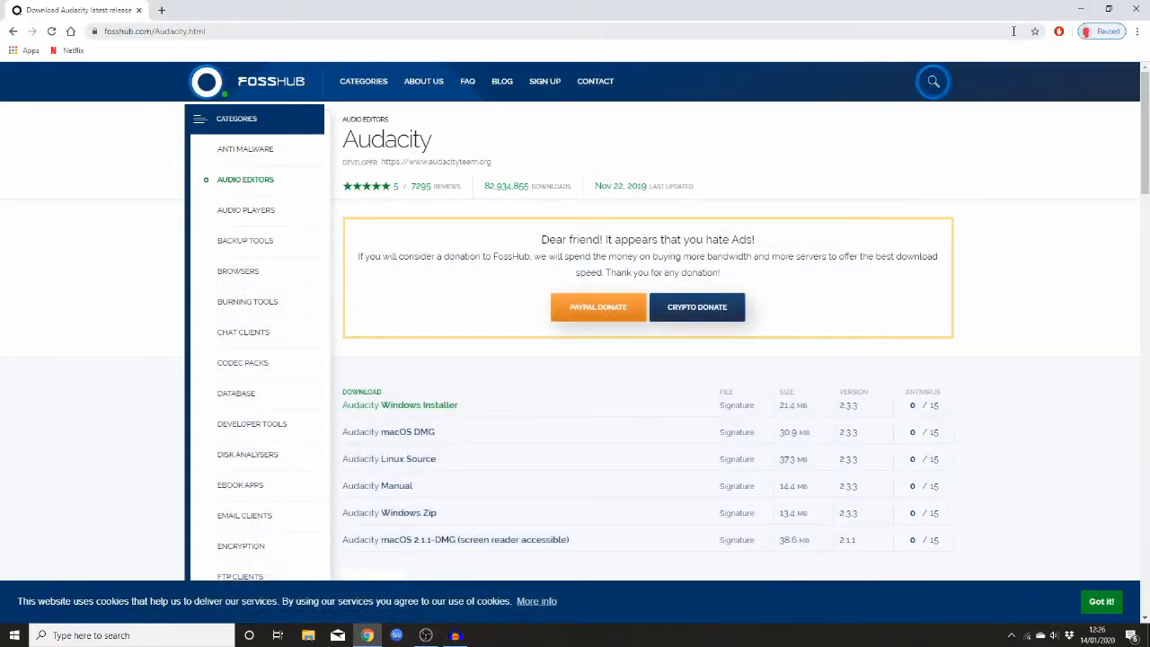
pyautogui.click(1072, 8)
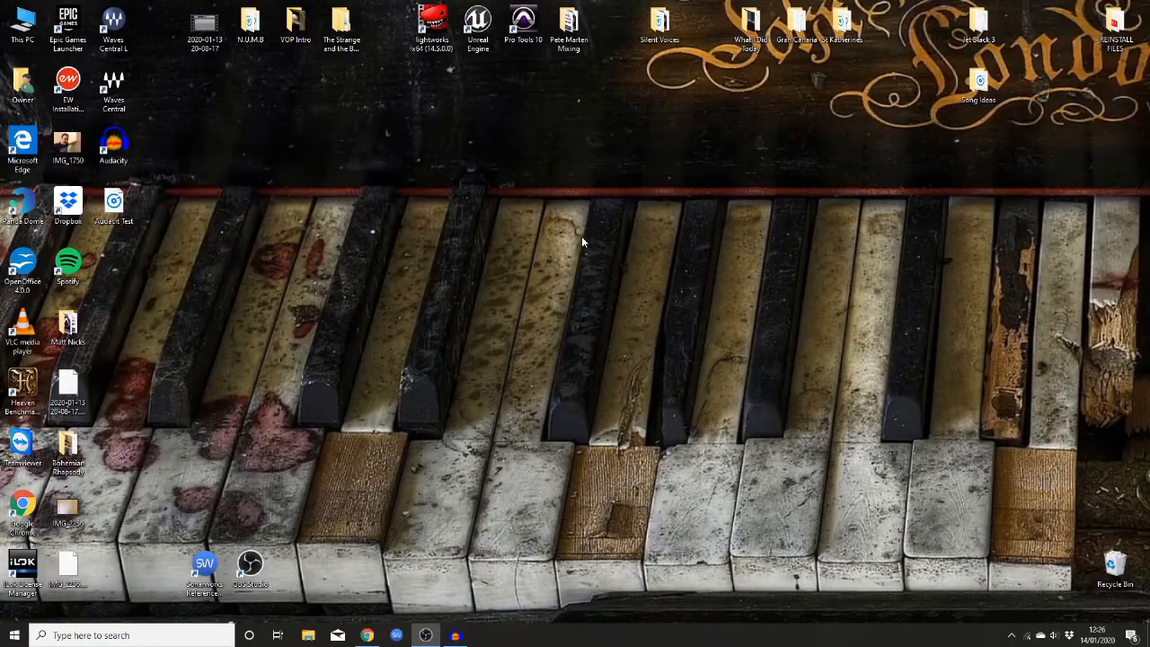
pyautogui.moveTo(101, 207); pyautogui.dragTo(280, 208)
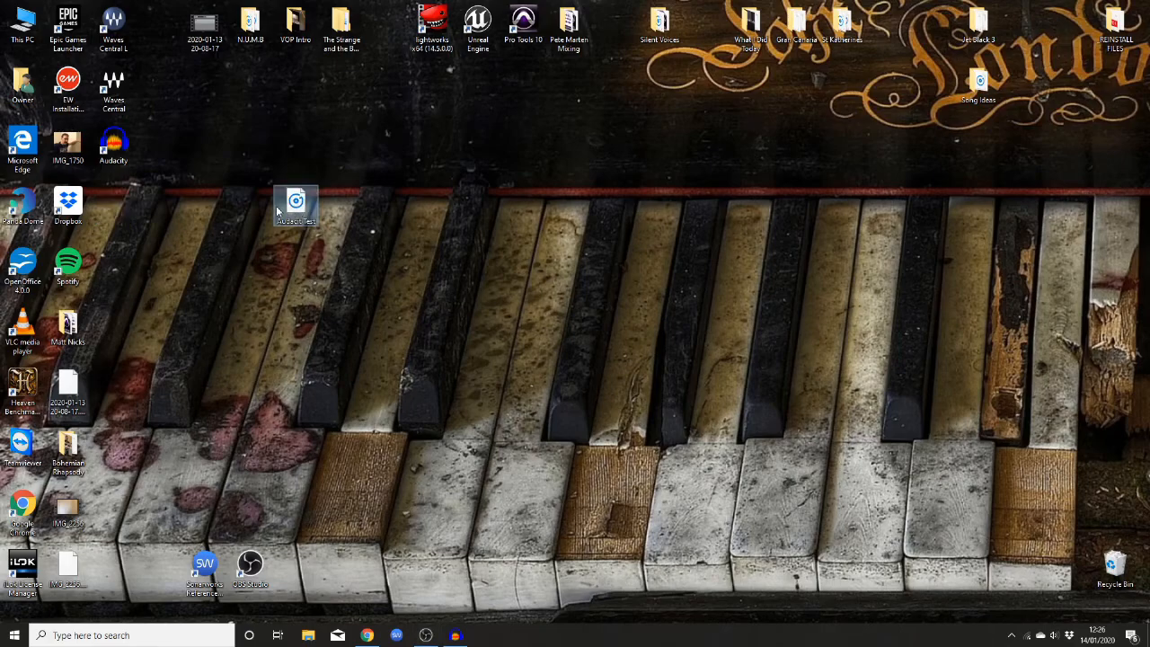